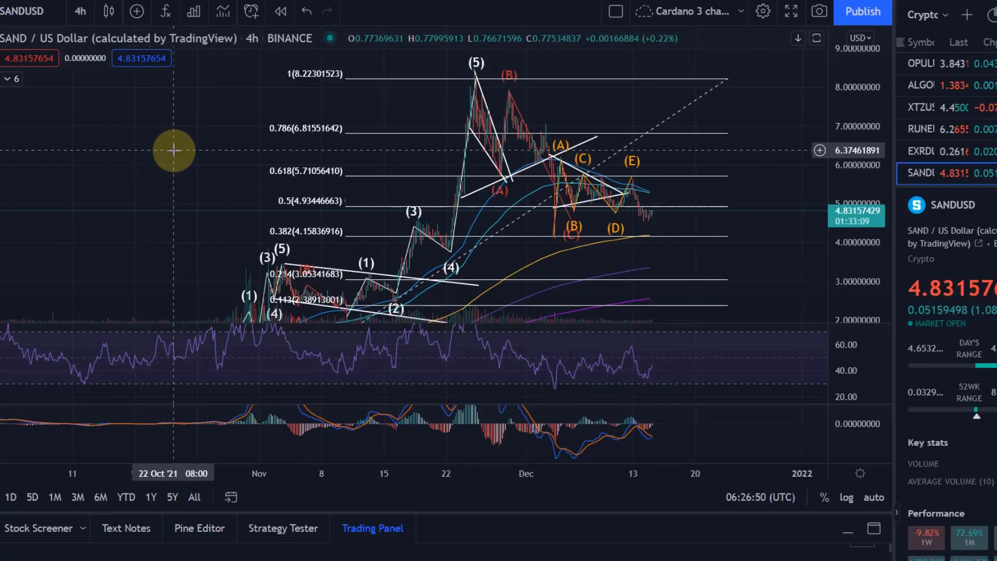
Zoom into the 4h SANDUSD chart and pan onto the recent (A)–(E) triangle wave counts.
scroll(174, 151, "up", 5)
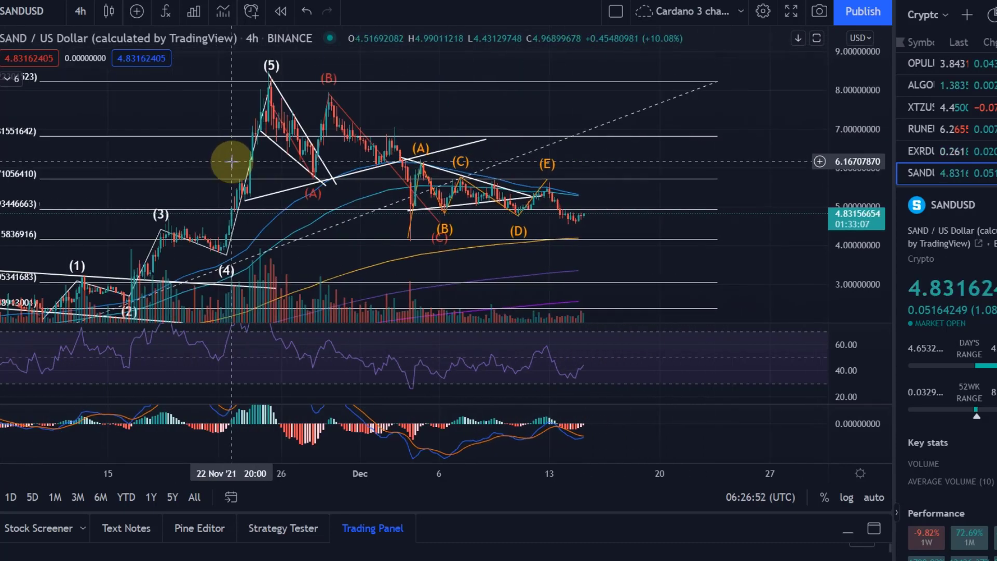
scroll(138, 134, "up", 2)
left_click_drag(98, 147, 187, 156)
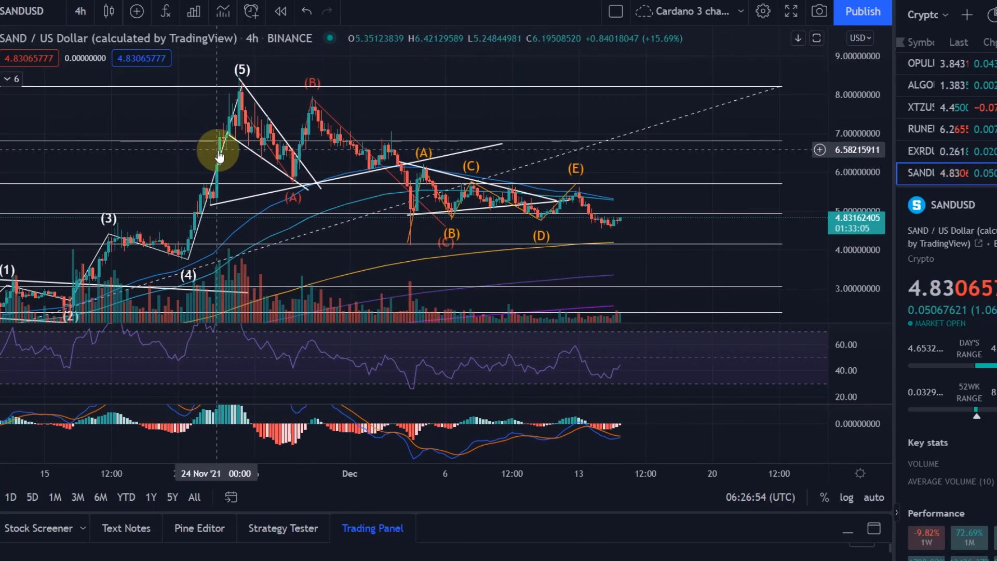
Move the red corrective wave's (C) point onto the 4 Dec wick low near 4.13.
left_click(443, 223)
left_click_drag(444, 222, 616, 232)
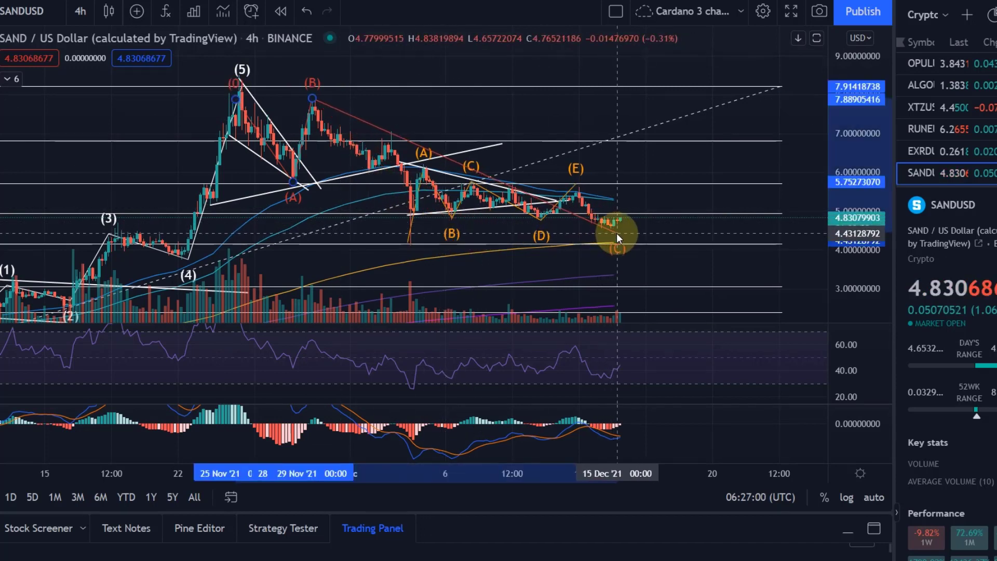
mouse_move(617, 233)
left_mouse_down()
mouse_move(388, 260)
mouse_move(407, 245)
left_mouse_up()
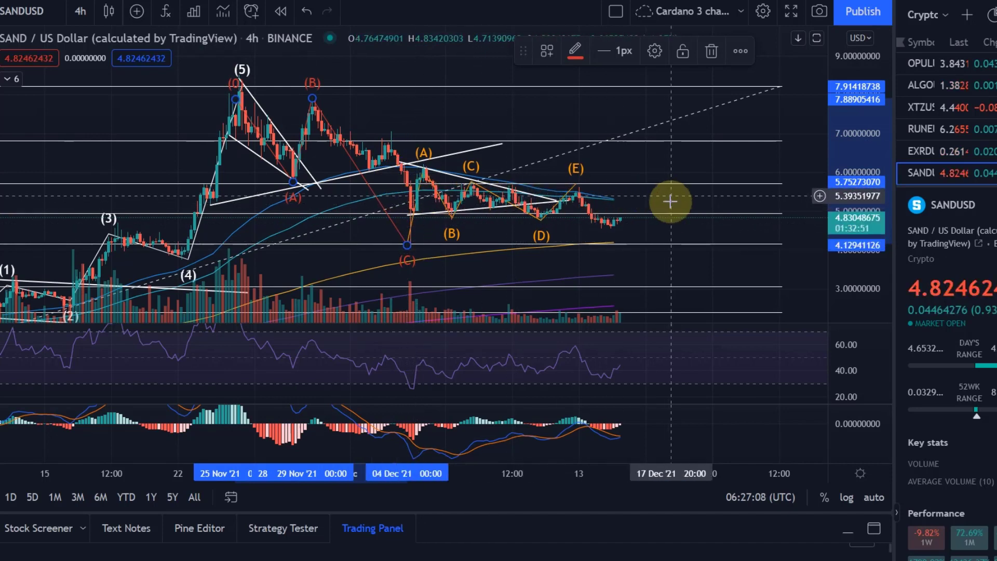
scroll(670, 202, "down", 5)
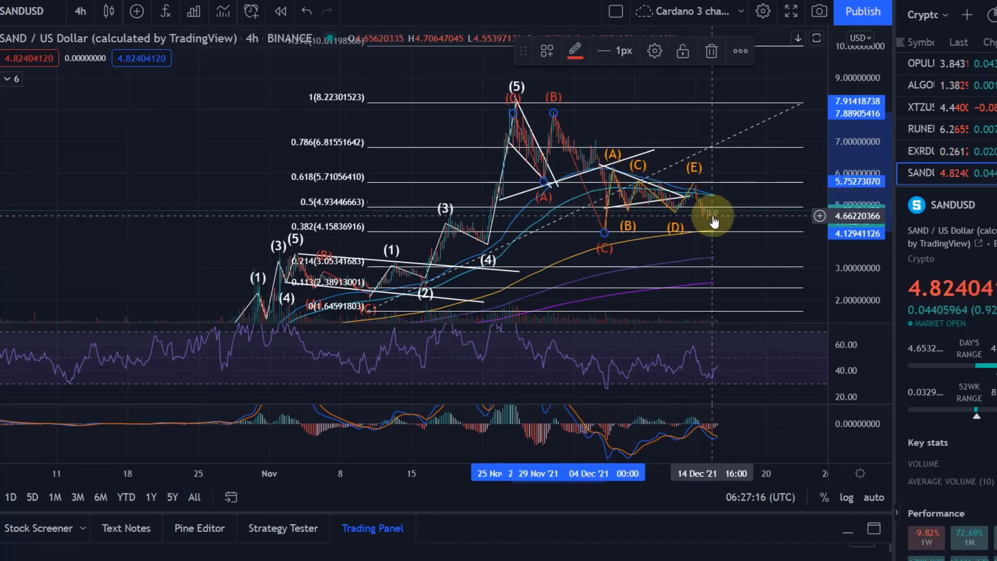
Zoom the time axis and stretch the price scale for a close-up of the orange triangle.
scroll(734, 211, "up", 3)
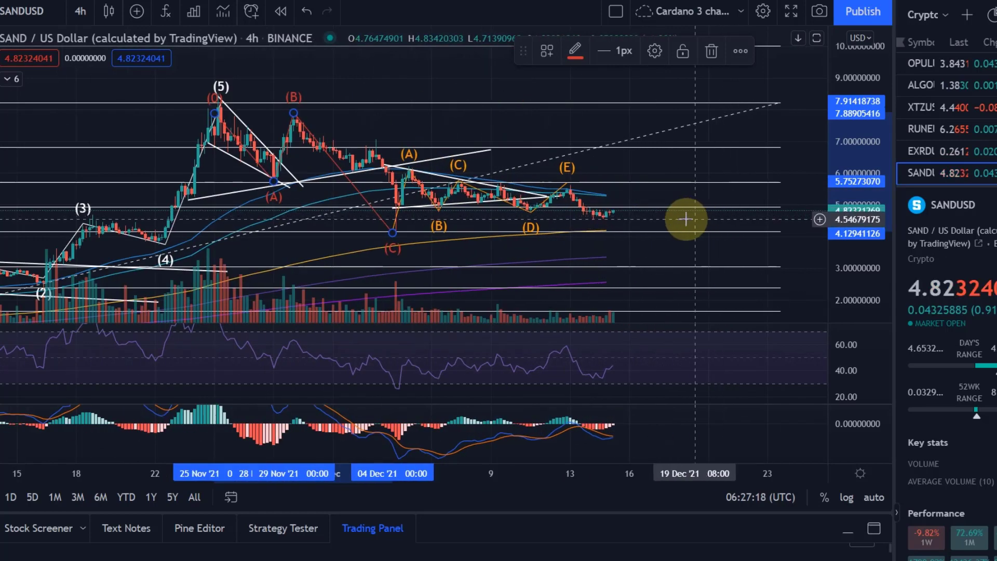
scroll(704, 223, "up", 4)
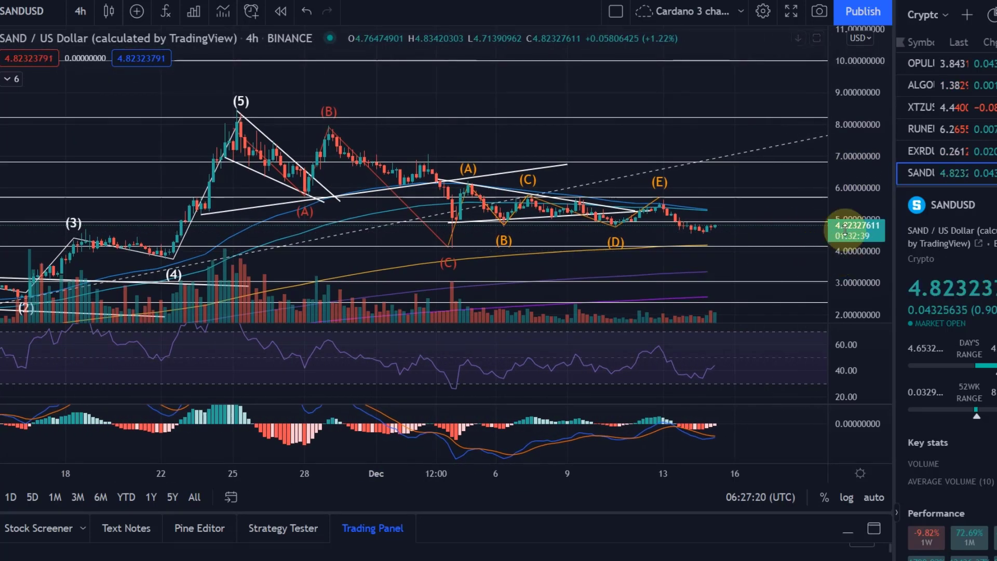
left_click_drag(864, 229, 848, 113)
left_click_drag(741, 256, 764, 179)
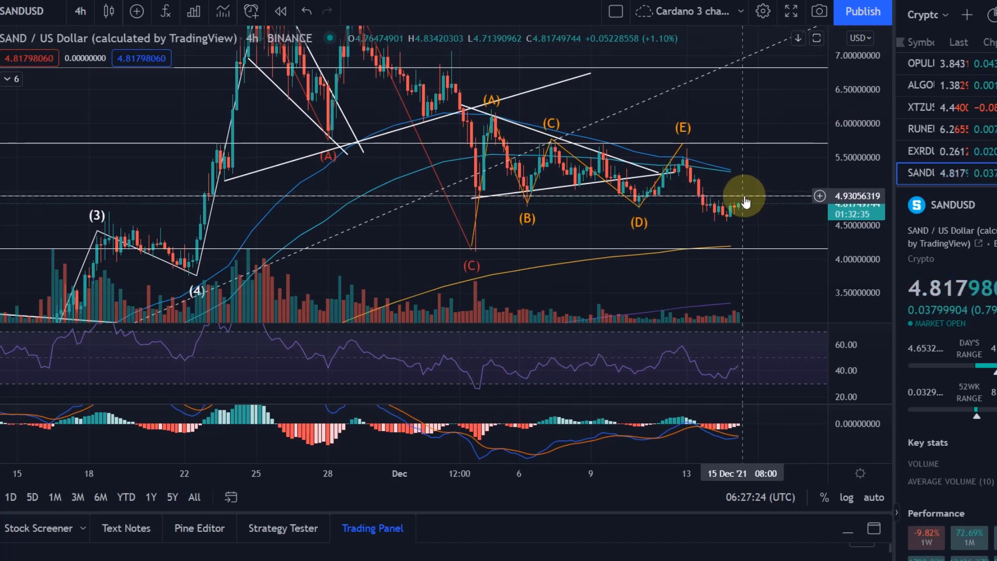
scroll(746, 201, "down", 4)
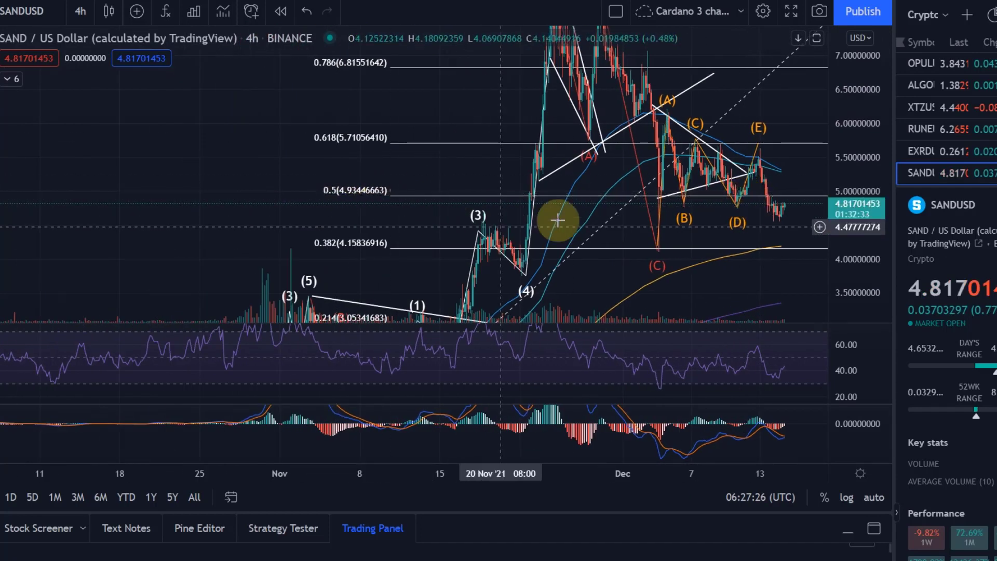
scroll(714, 213, "up", 5)
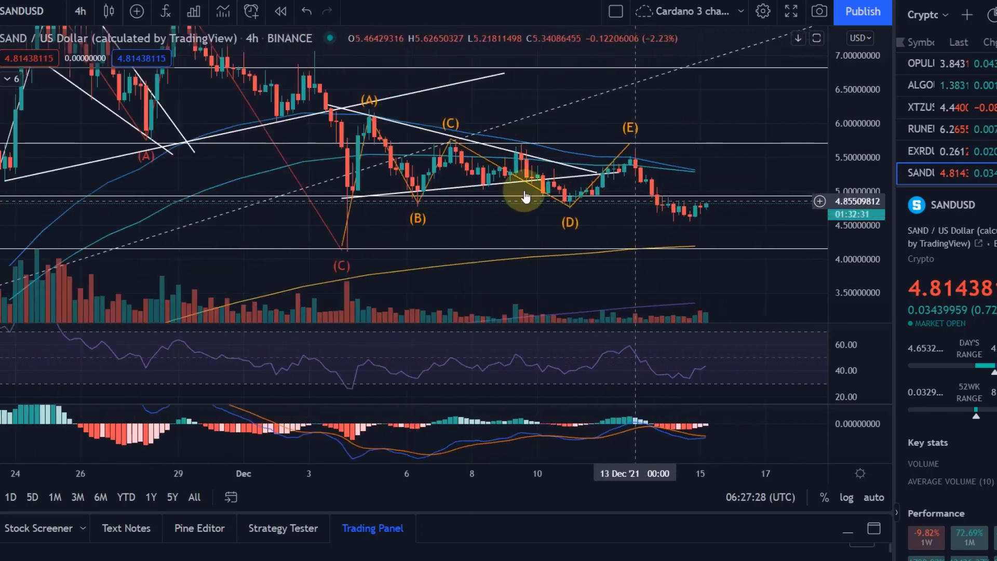
scroll(634, 215, "down", 3)
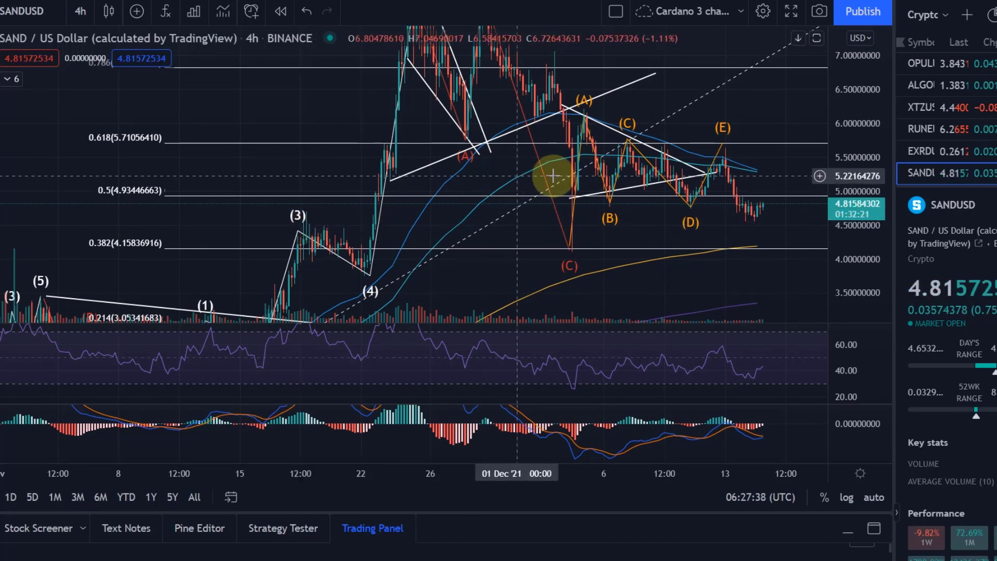
scroll(728, 223, "up", 4)
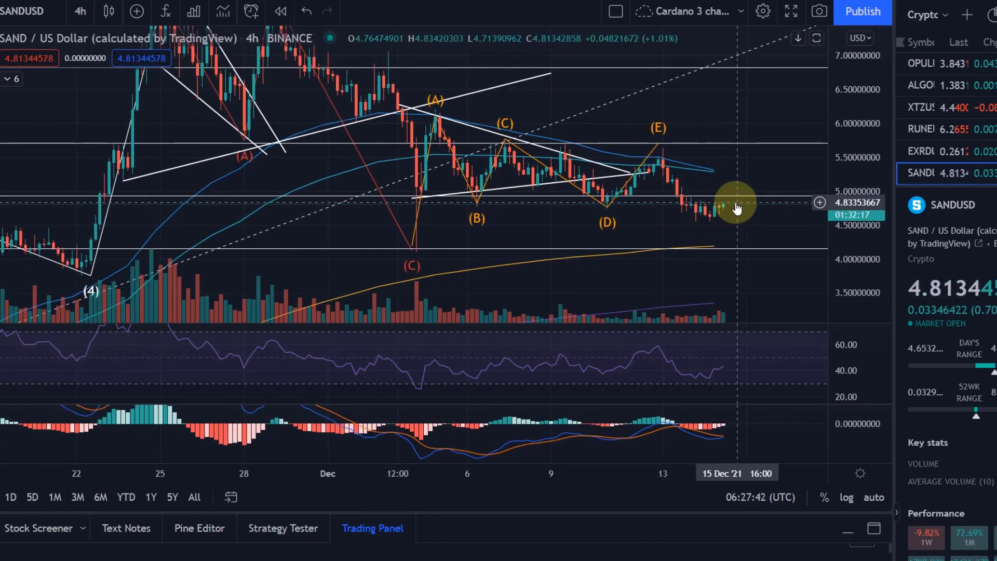
Inspect the orange triangle's (B) point, then zoom out to show the waves through 20 Dec.
left_click(609, 205)
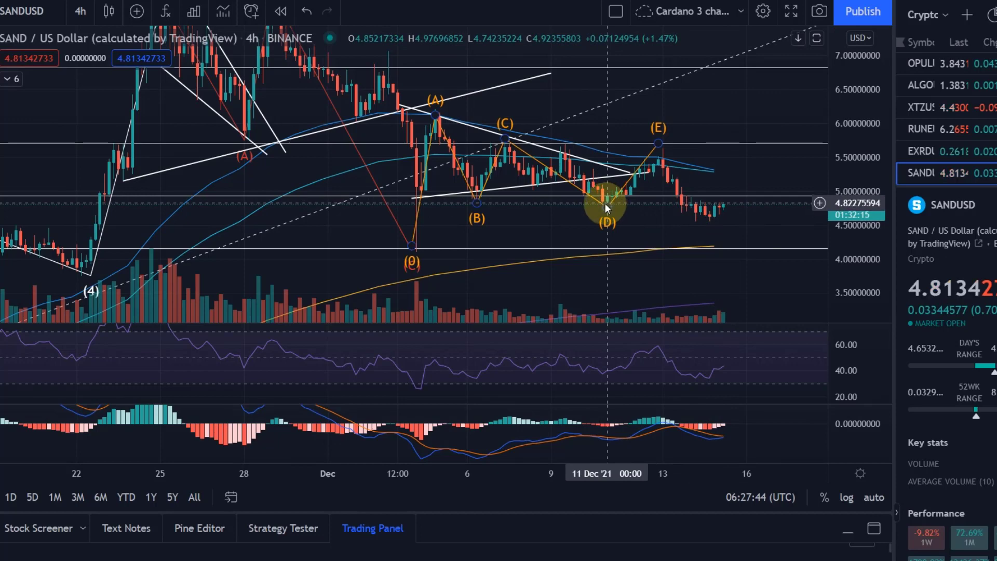
left_click(478, 205)
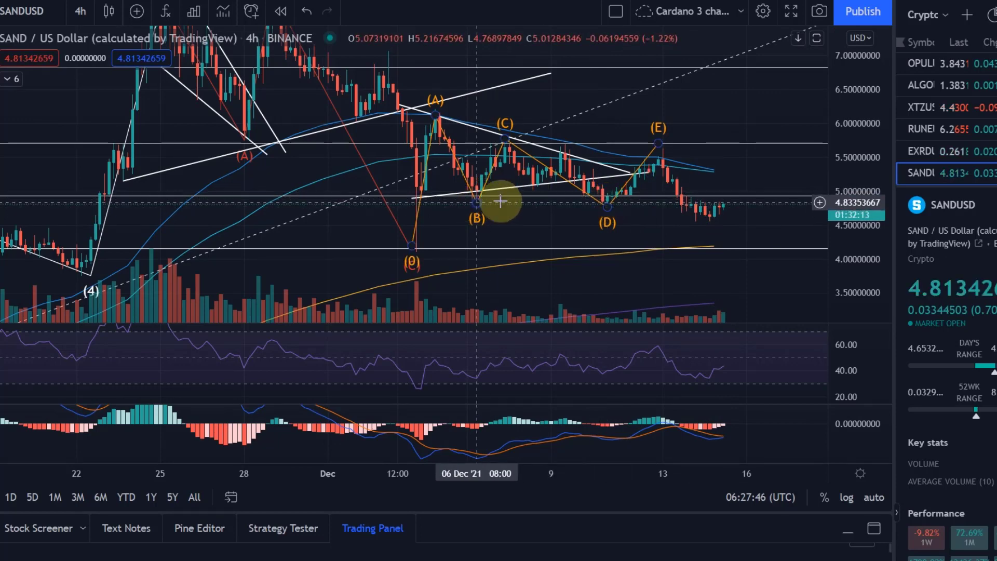
left_click(696, 200)
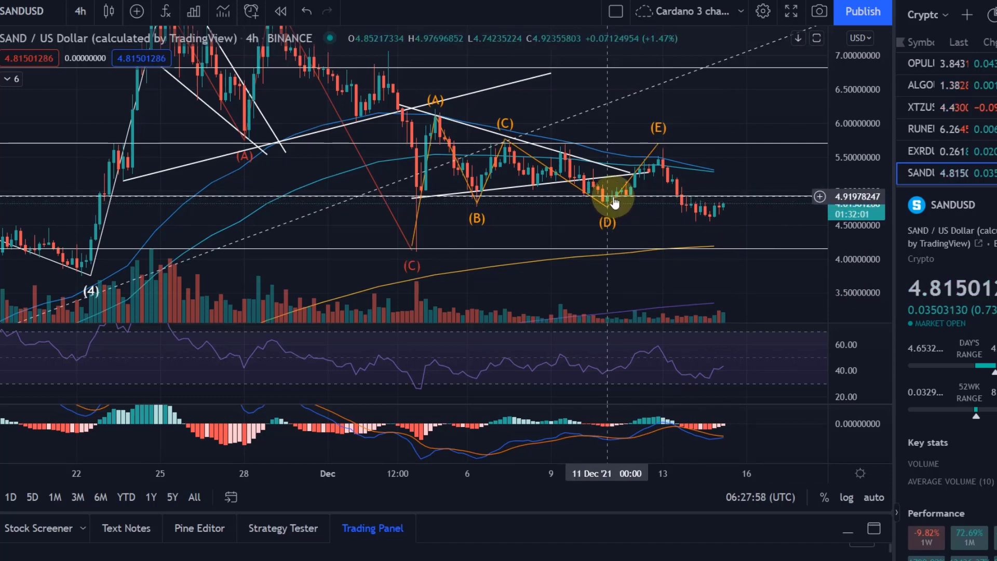
scroll(611, 204, "down", 5)
left_click_drag(770, 225, 722, 193)
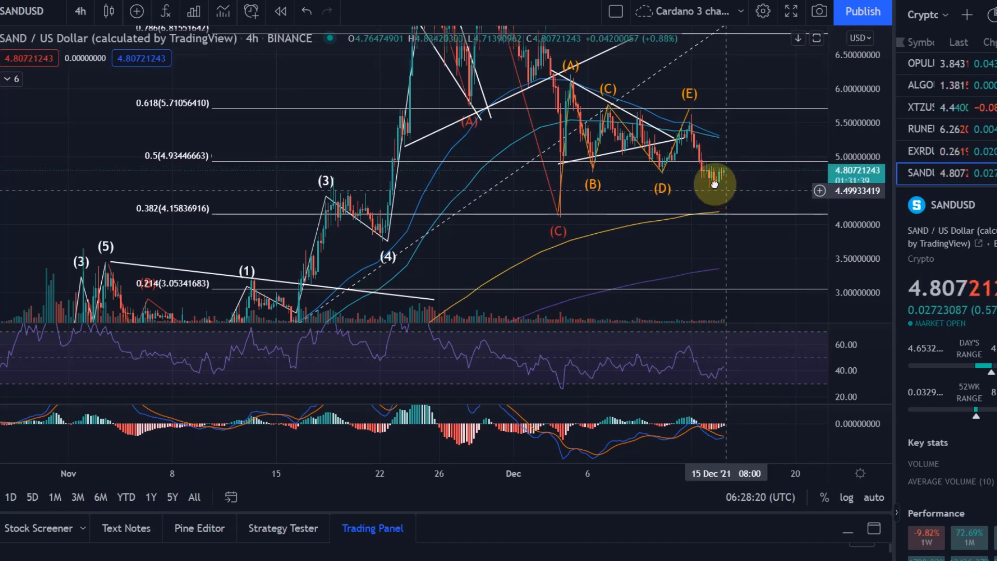
Check the volume and EMA legend values and zoom out to late September through mid December.
left_click_drag(698, 173, 686, 165)
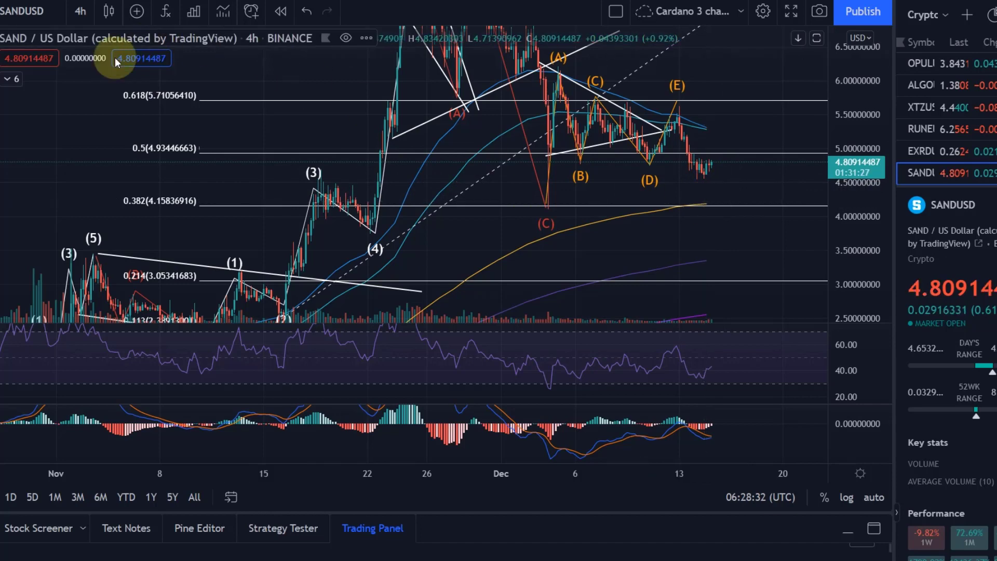
left_click(10, 79)
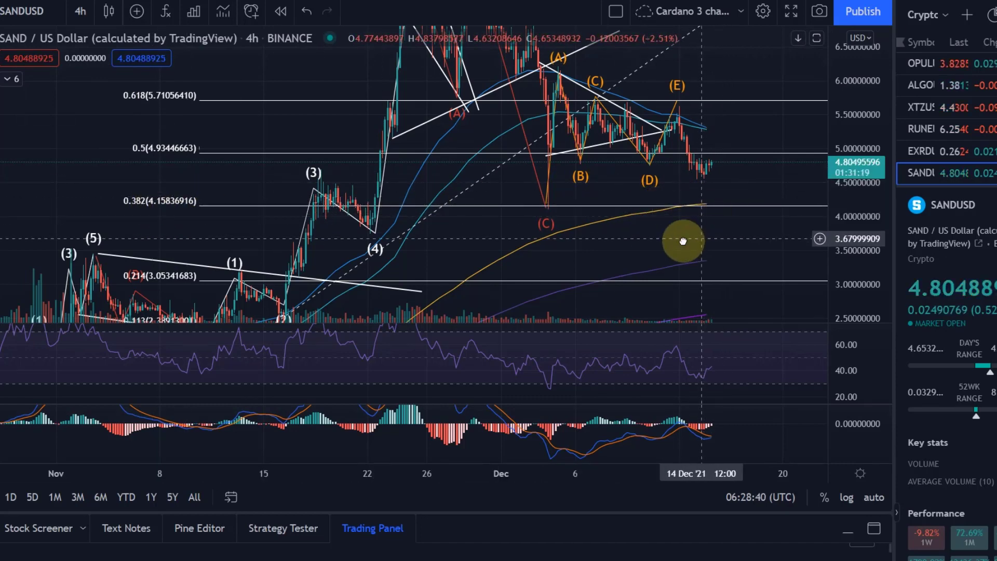
left_click_drag(683, 239, 613, 262)
left_click_drag(872, 153, 875, 186)
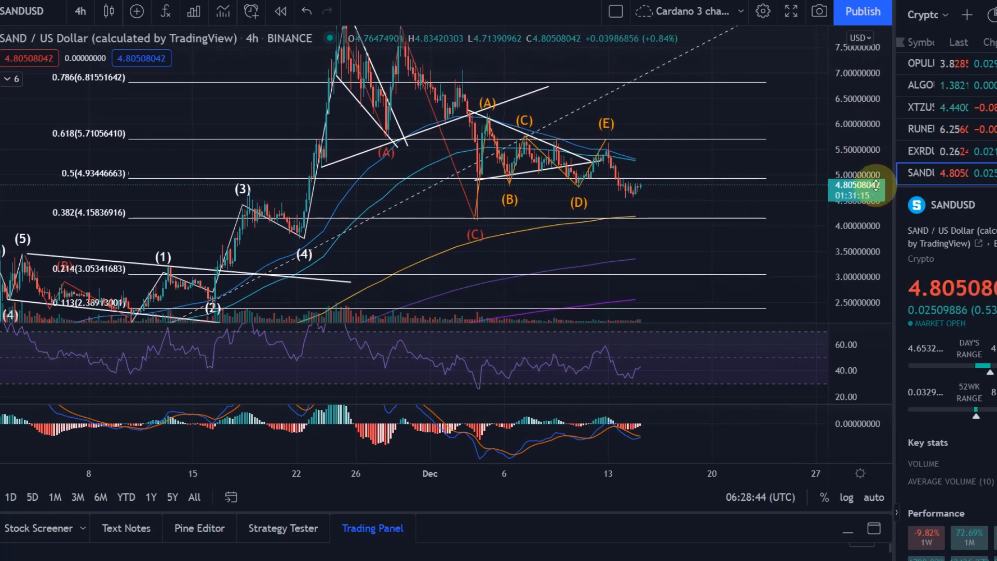
scroll(768, 227, "down", 3)
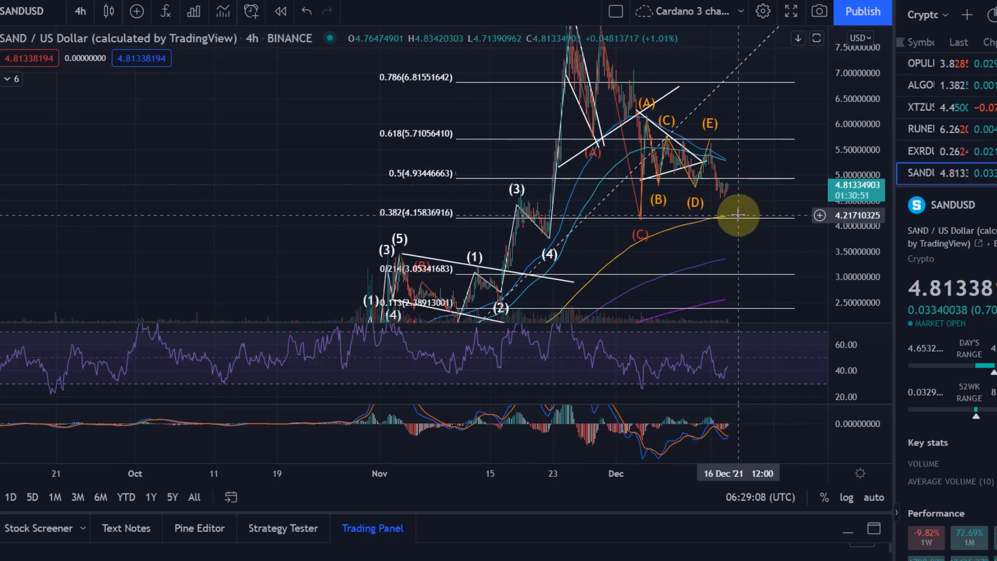
scroll(790, 126, "down", 2)
left_click_drag(848, 112, 907, 220)
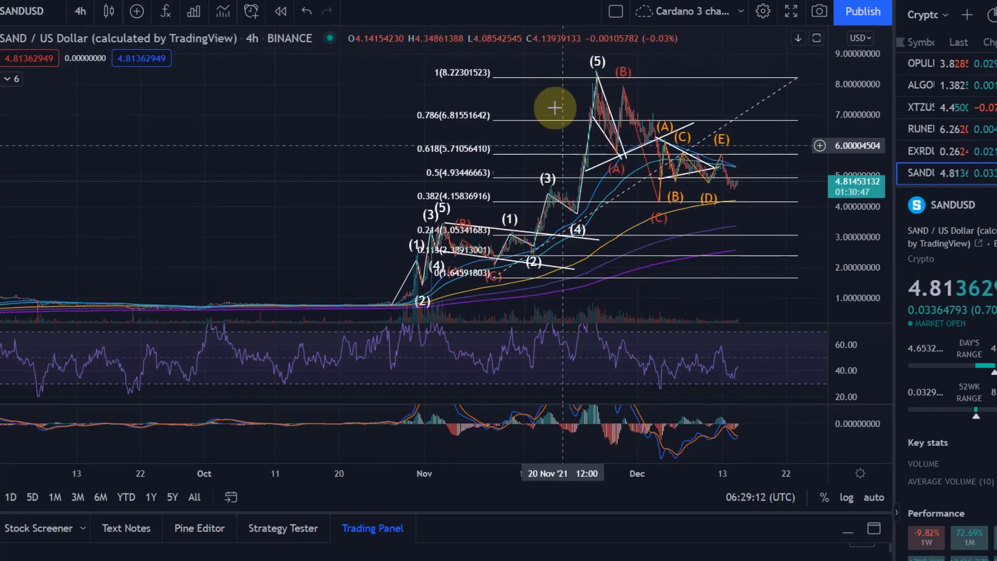
left_click(610, 126)
left_click(645, 178)
left_click(663, 156)
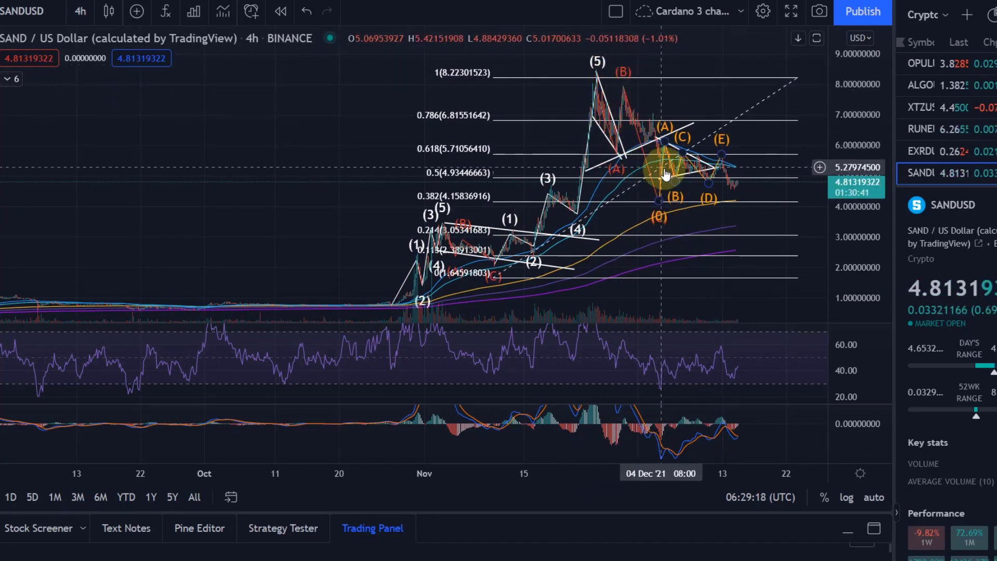
left_click(724, 156)
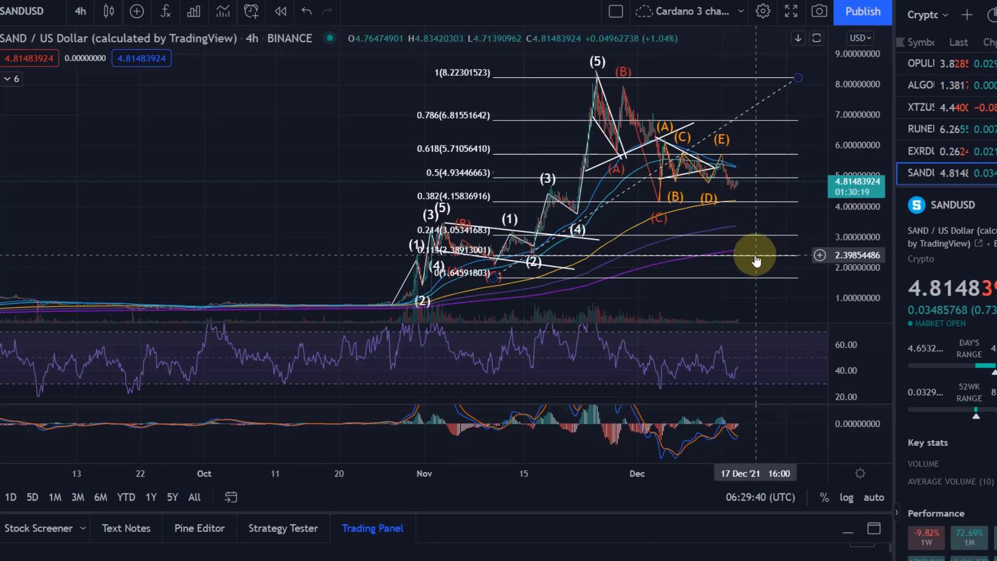
scroll(726, 176, "up", 2)
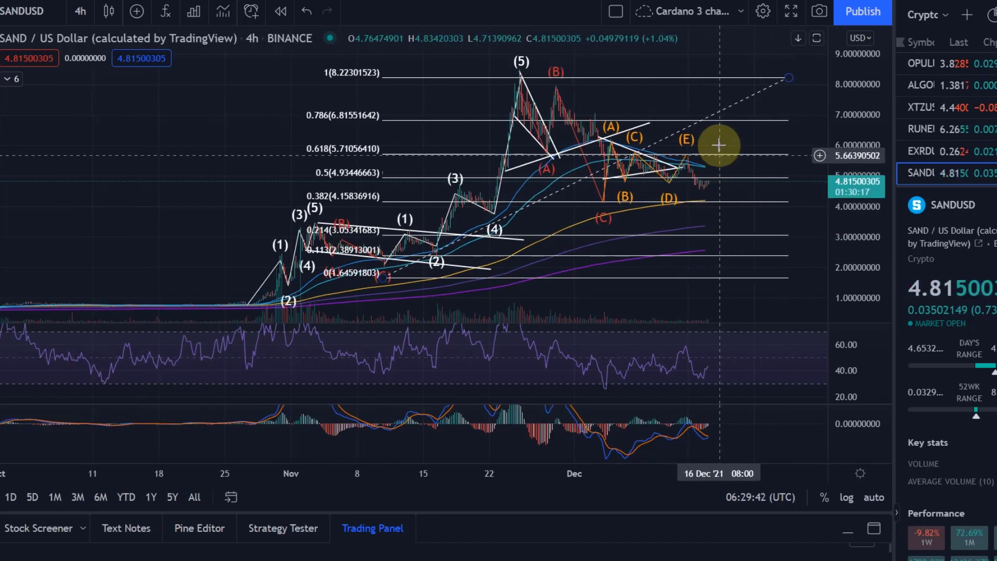
left_click_drag(730, 146, 750, 201)
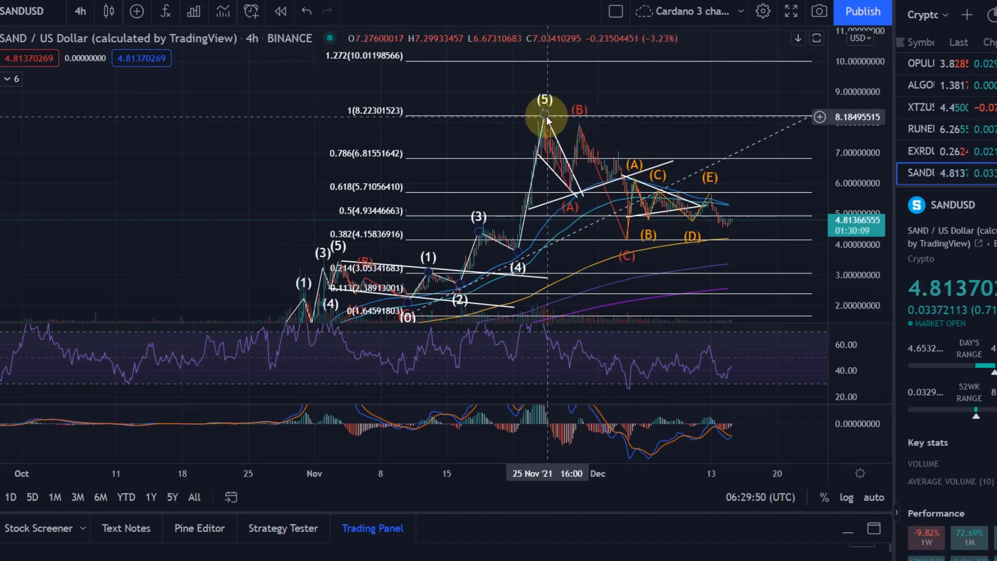
left_click(542, 147)
left_click(540, 137)
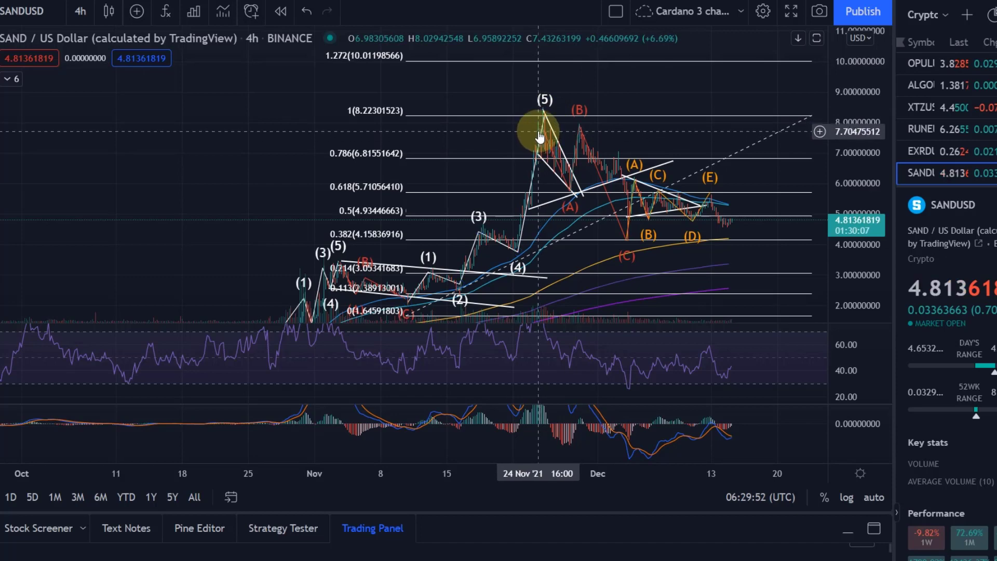
left_click(549, 142)
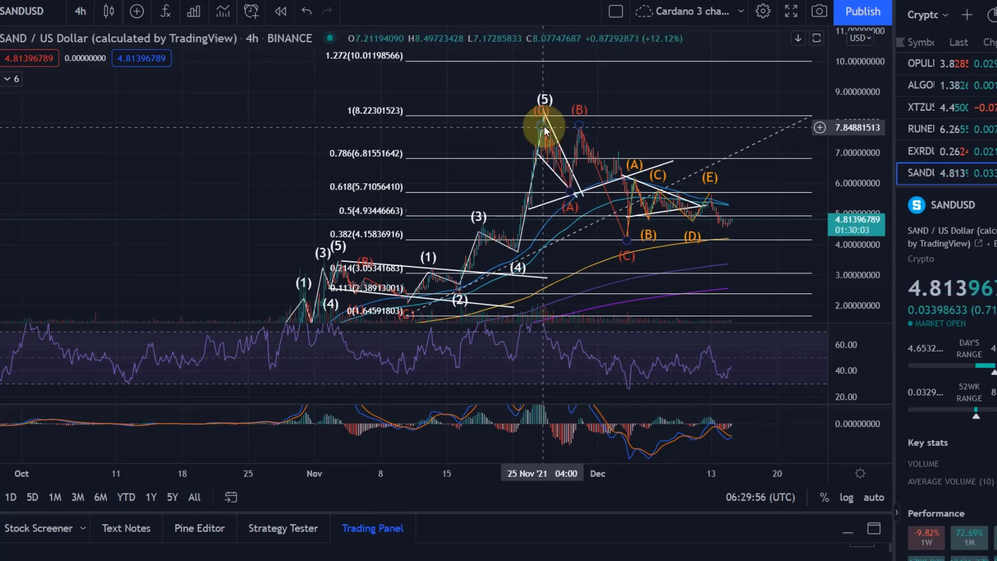
left_click(554, 121)
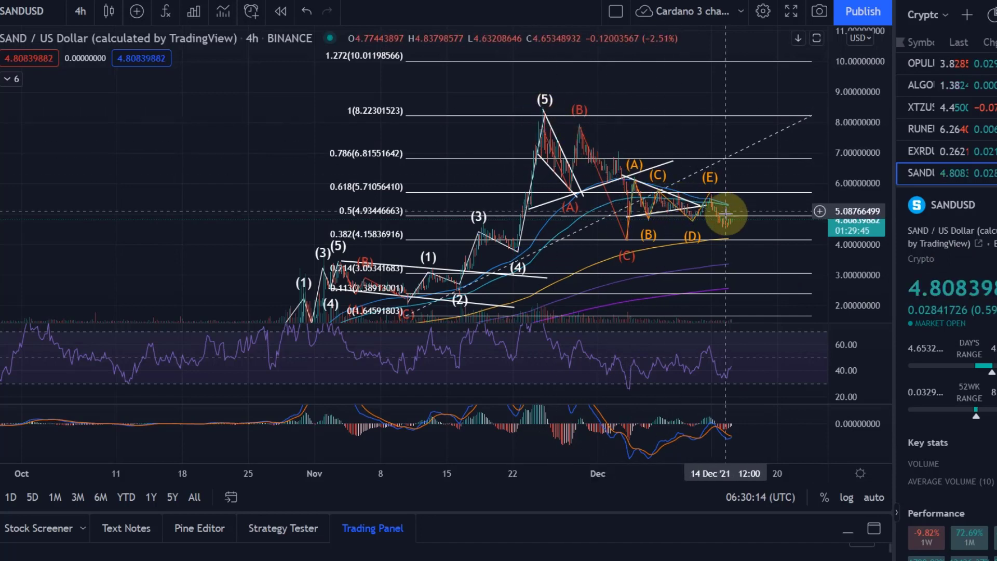
left_click_drag(749, 231, 723, 214)
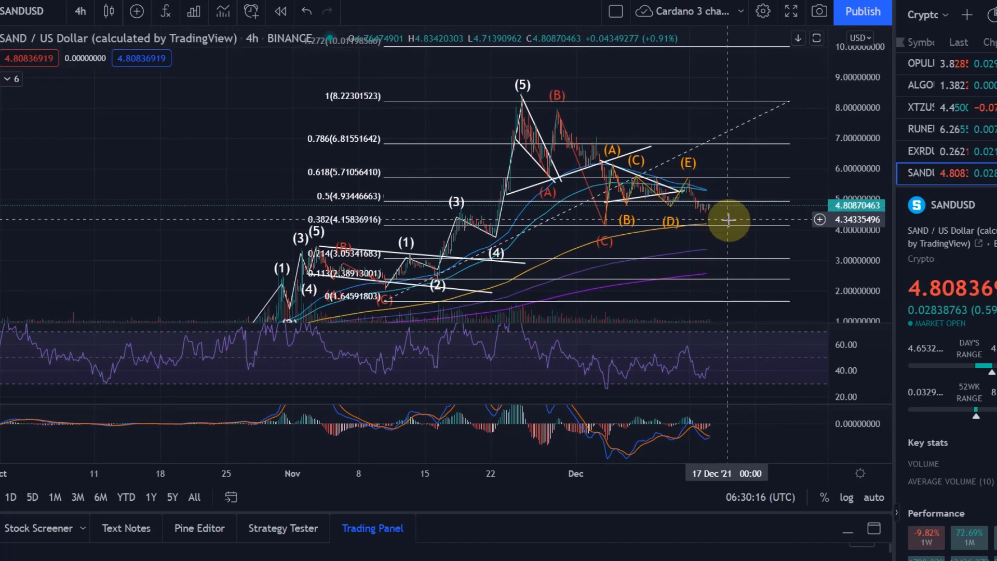
left_click(546, 173)
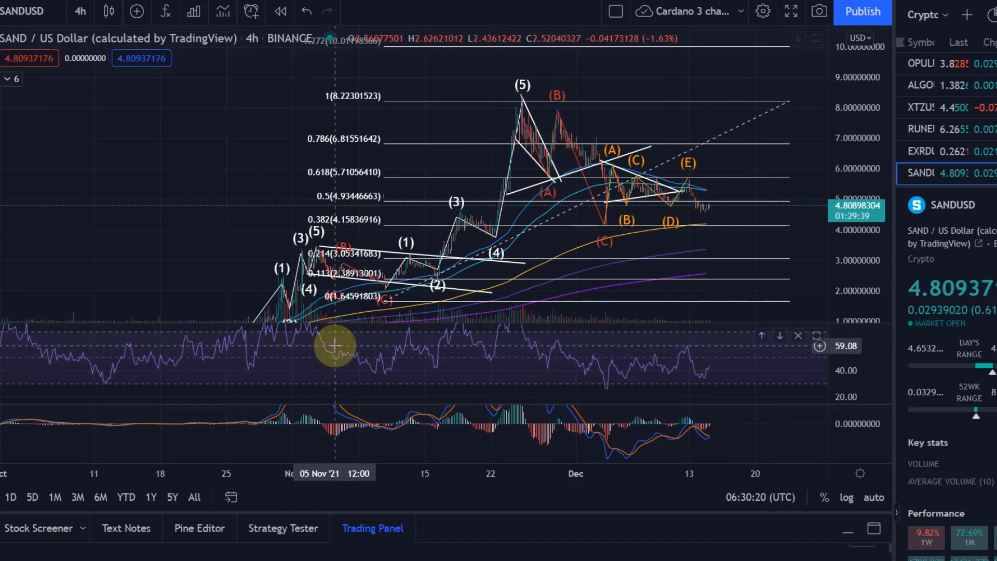
left_click(91, 99)
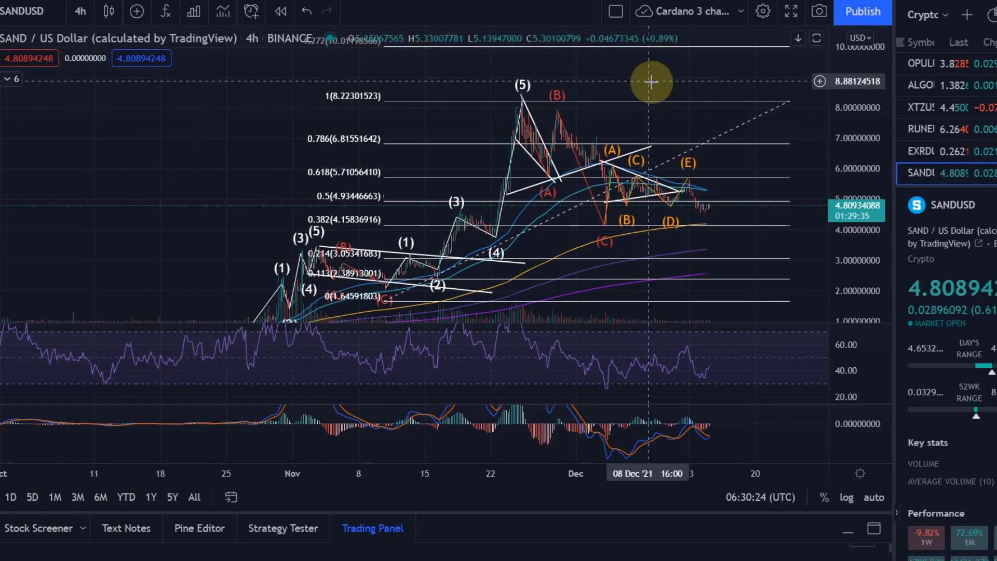
left_click(685, 177)
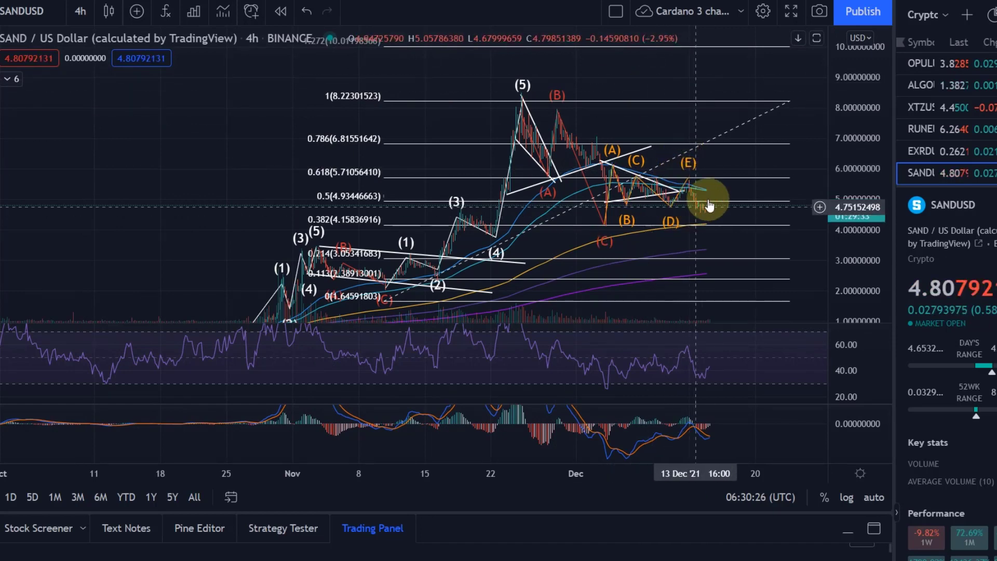
left_click(720, 229)
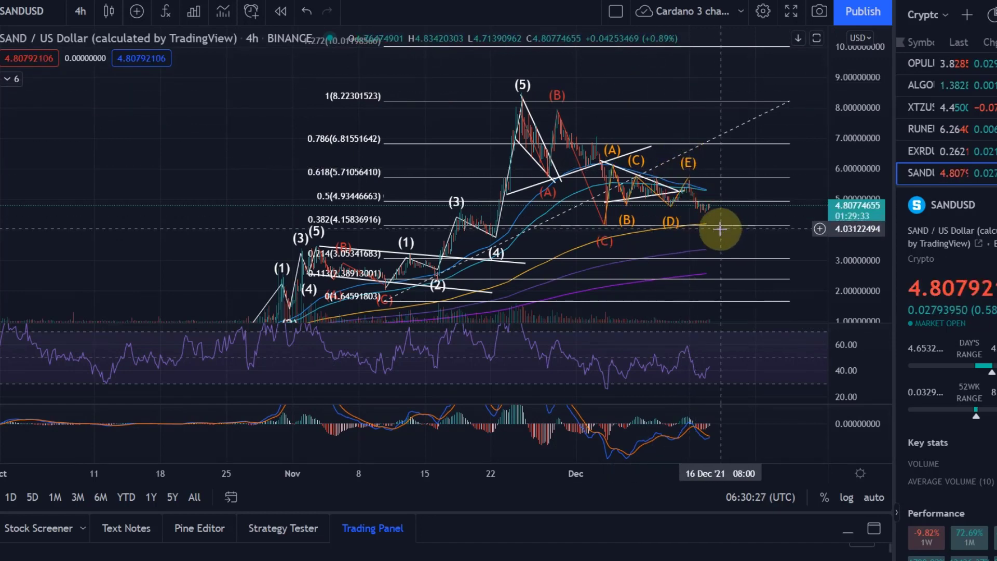
left_click(80, 11)
Switch SANDUSD to weekly candles and enlarge and rescale the RSI and MACD panes.
left_click(124, 490)
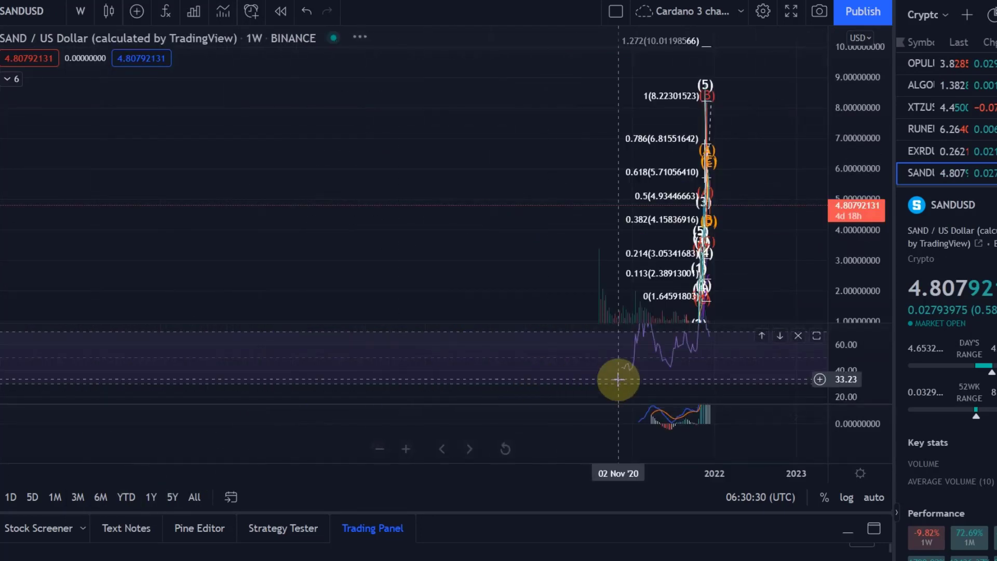
left_click_drag(719, 325, 754, 177)
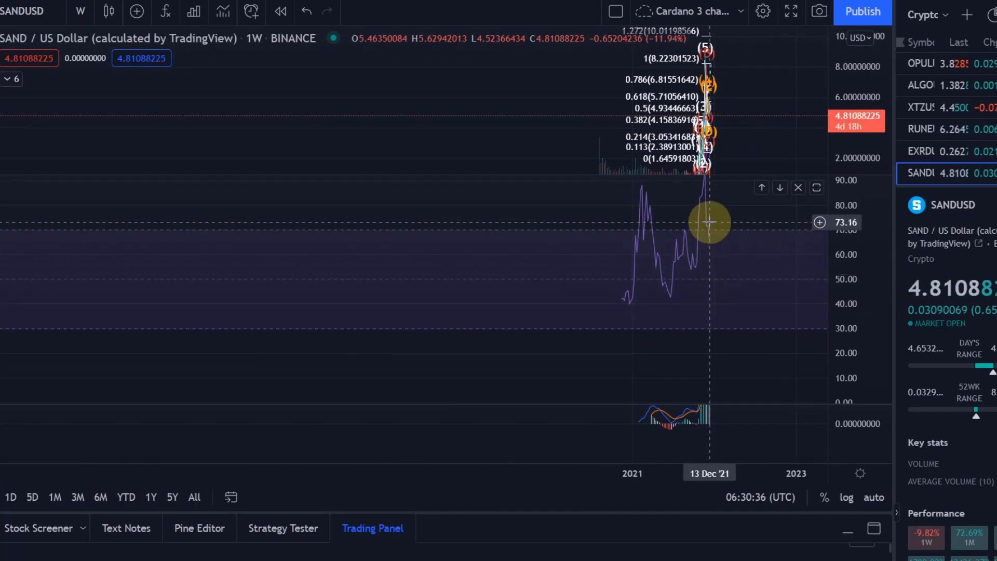
left_click_drag(719, 223, 699, 423)
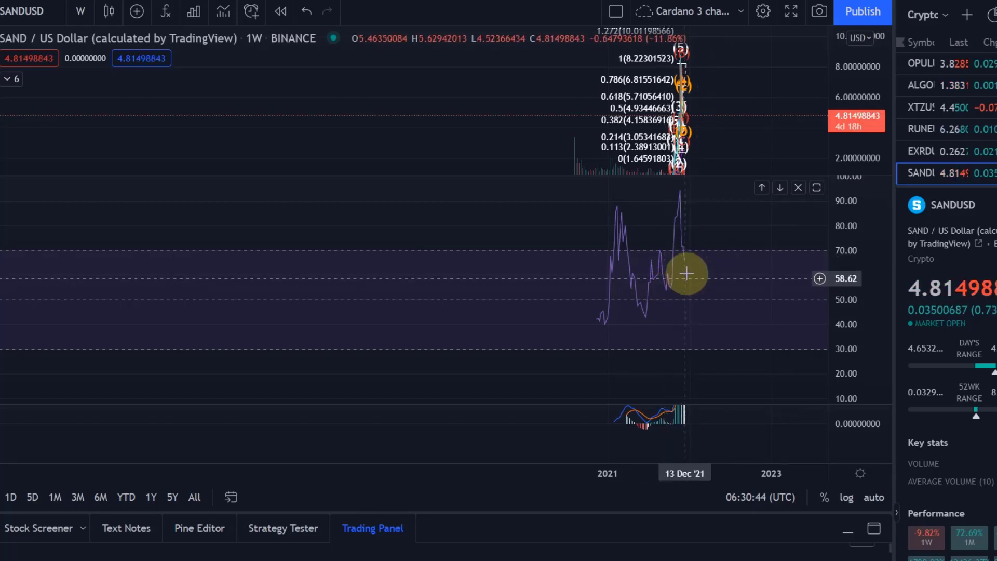
left_click_drag(681, 403, 681, 259)
left_click_drag(850, 327, 859, 456)
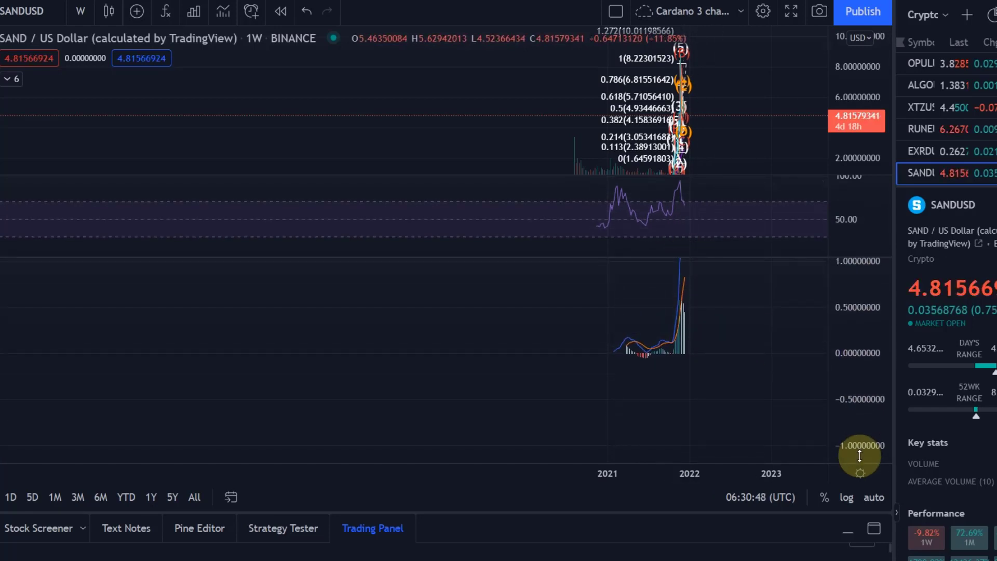
scroll(665, 316, "up", 4)
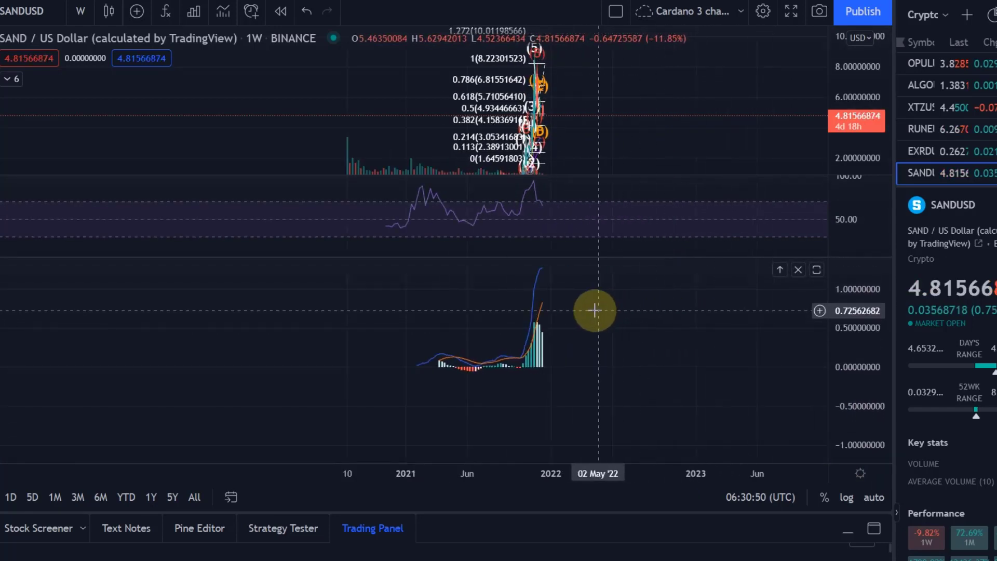
Resize the weekly chart's panes, giving RSI and price more height, and rescale the price axis.
left_click_drag(597, 309, 696, 323)
left_click_drag(846, 327, 721, 372)
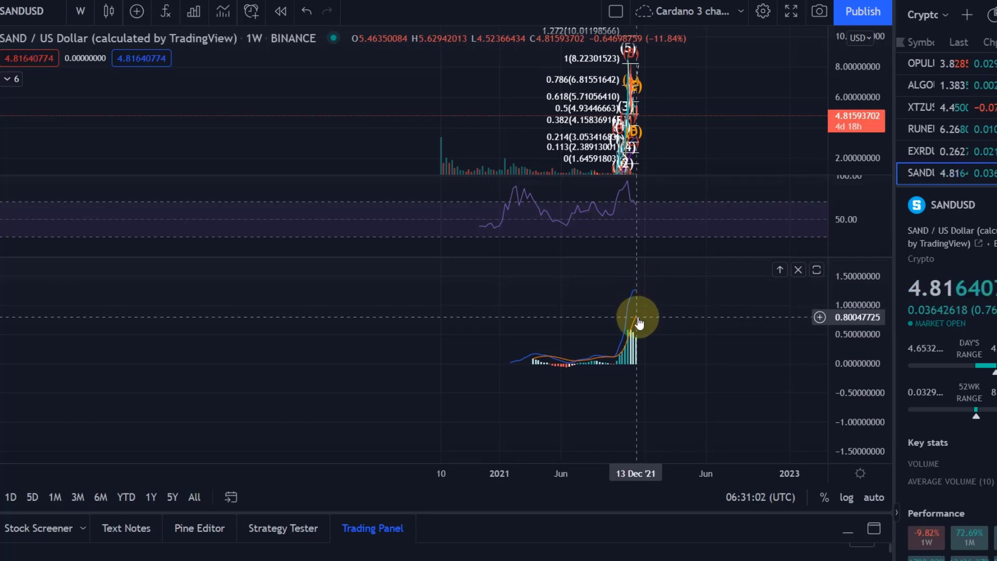
left_click_drag(632, 259, 628, 376)
left_click_drag(601, 179, 623, 320)
scroll(572, 265, "up", 5)
scroll(646, 244, "down", 2)
left_click_drag(865, 134, 864, 256)
scroll(864, 256, "down", 3)
scroll(571, 218, "down", 2)
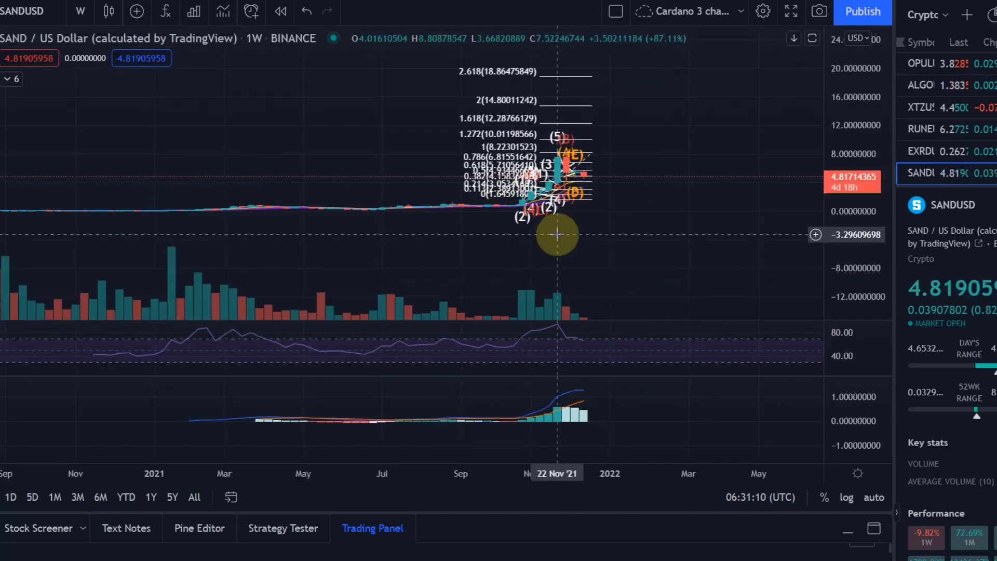
Zoom out to SANDUSD's full history from 2020 and let the MACD pane fill the chart.
left_click_drag(617, 233, 707, 253)
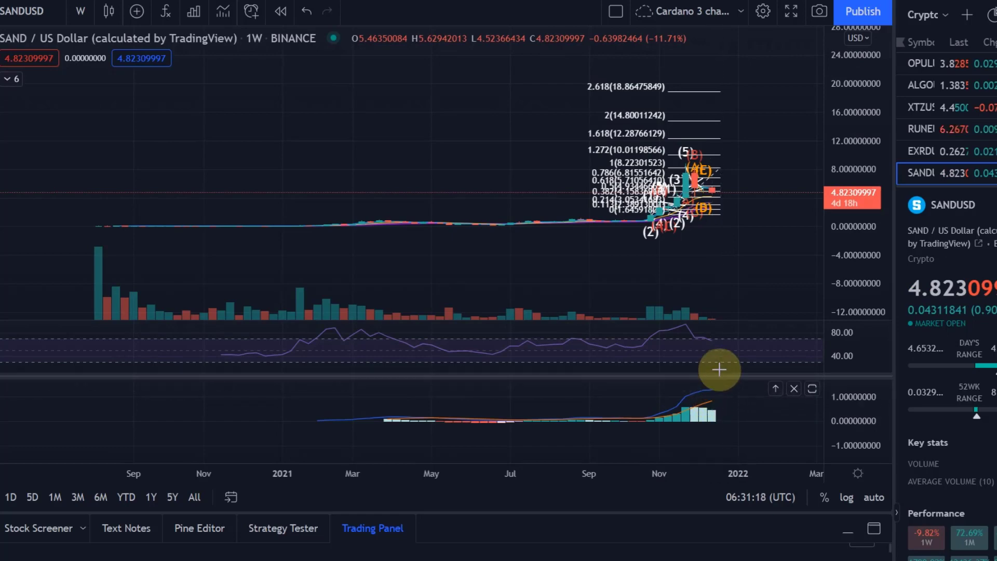
left_click_drag(720, 318, 727, 156)
left_click_drag(688, 359, 715, 125)
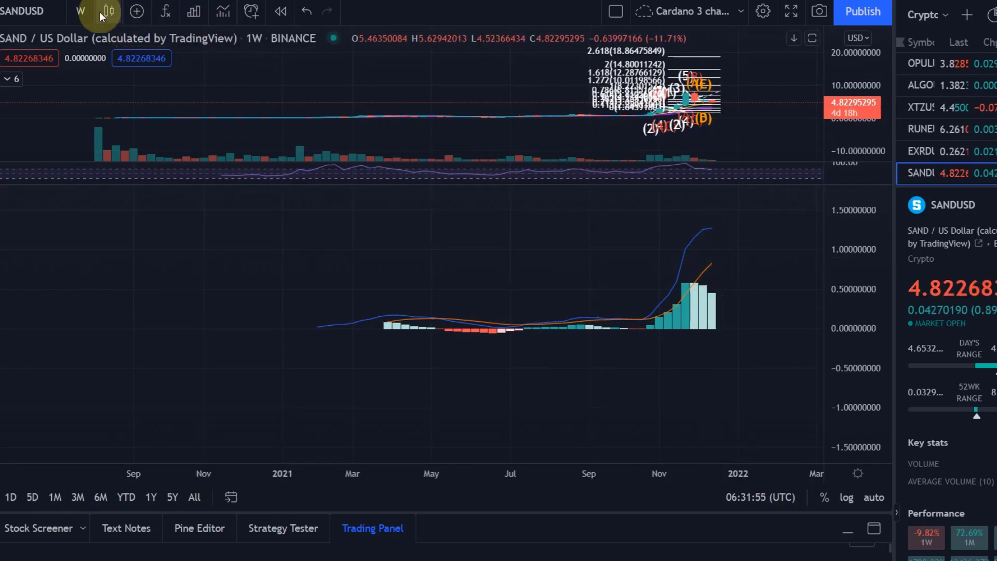
left_click(83, 11)
Switch to daily candles, rescale MACD, and make the price pane tall above smaller RSI and MACD panes.
left_click(126, 471)
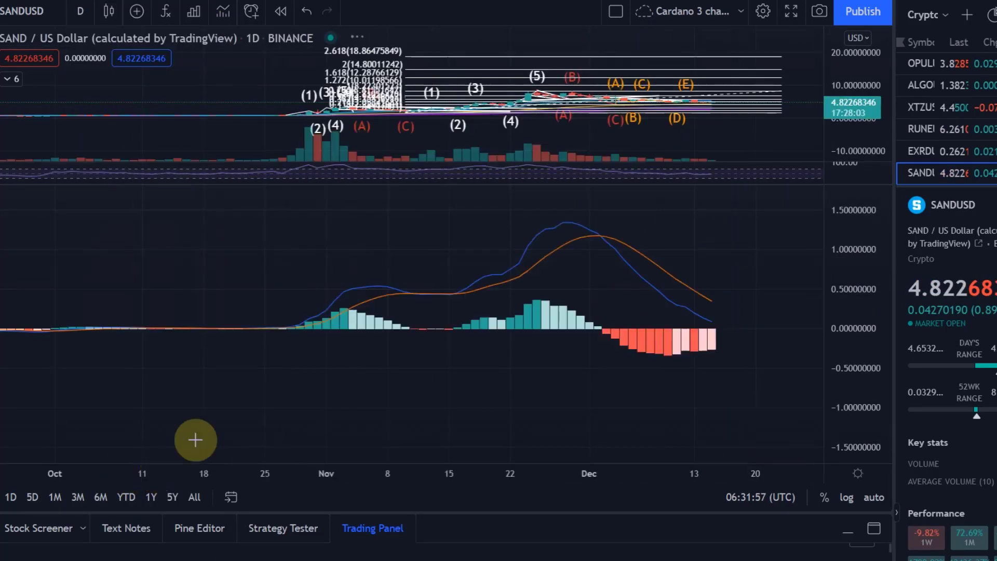
left_click_drag(823, 335, 696, 296)
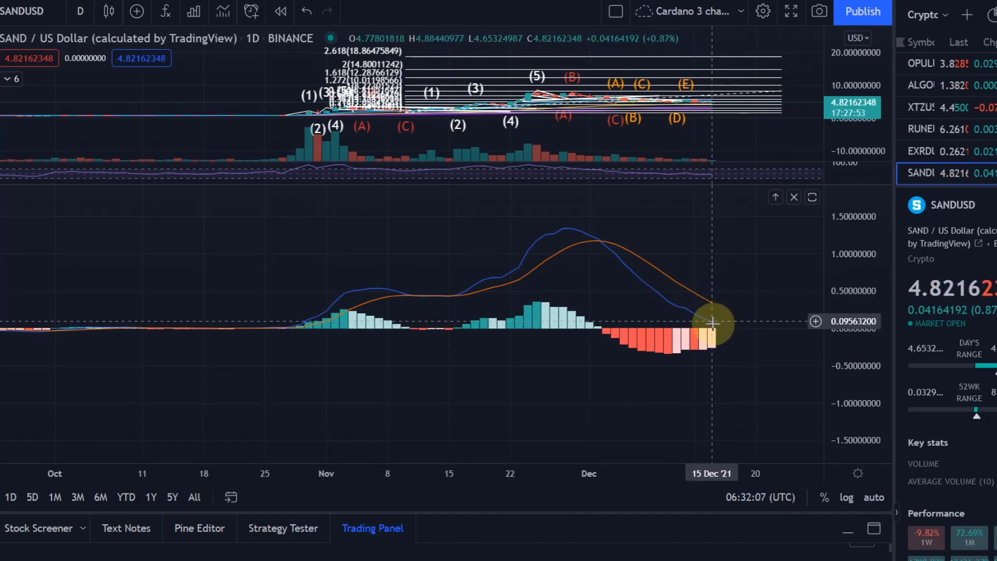
left_click_drag(631, 186, 610, 349)
left_click_drag(613, 161, 675, 288)
scroll(654, 216, "up", 5)
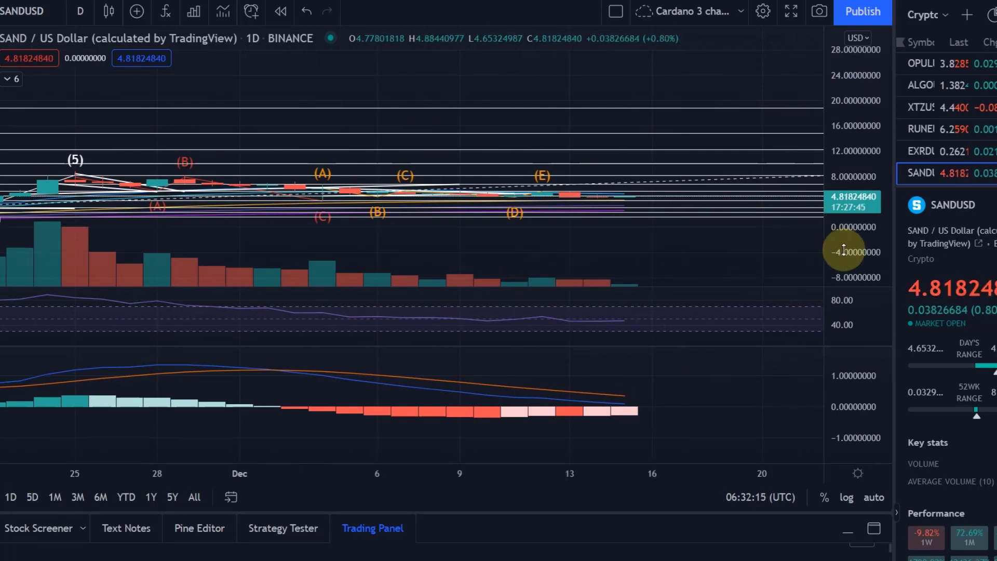
Stretch and recentre the daily chart to bring the Fibonacci levels and wave counts into view.
left_click_drag(857, 250, 863, 11)
left_click_drag(635, 200, 696, 122)
scroll(701, 127, "down", 6)
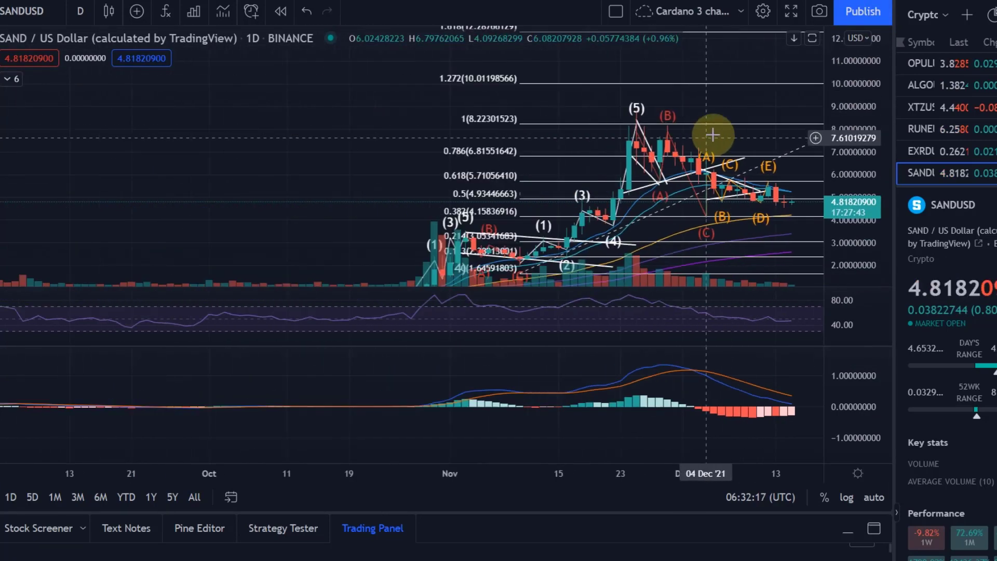
left_click_drag(704, 162, 587, 88)
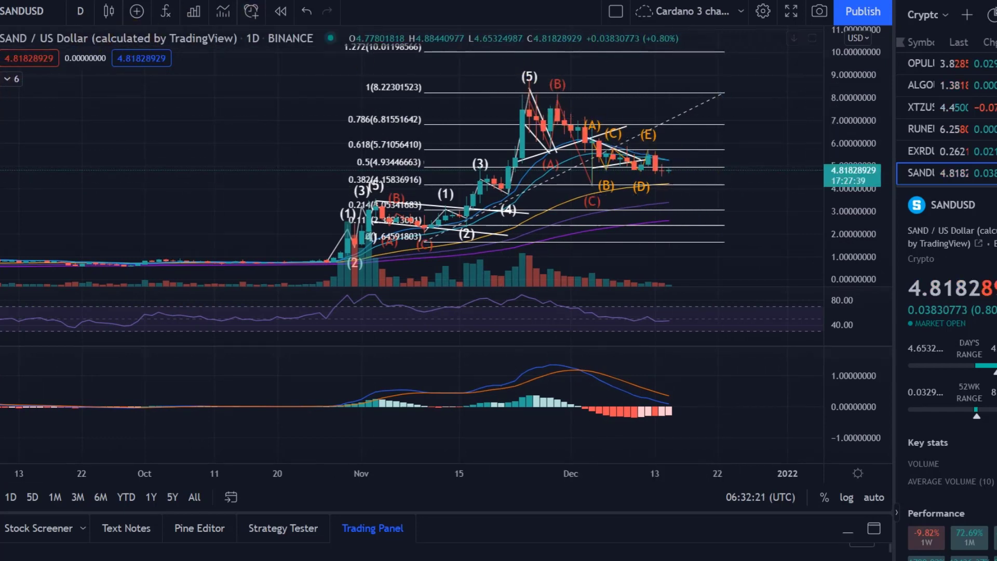
Draw a descending trend line from the (5) peak across the ABCDE triangle to 23 Dec.
left_click_drag(557, 112, 722, 187)
left_click_drag(561, 113, 534, 91)
left_click_drag(722, 187, 728, 191)
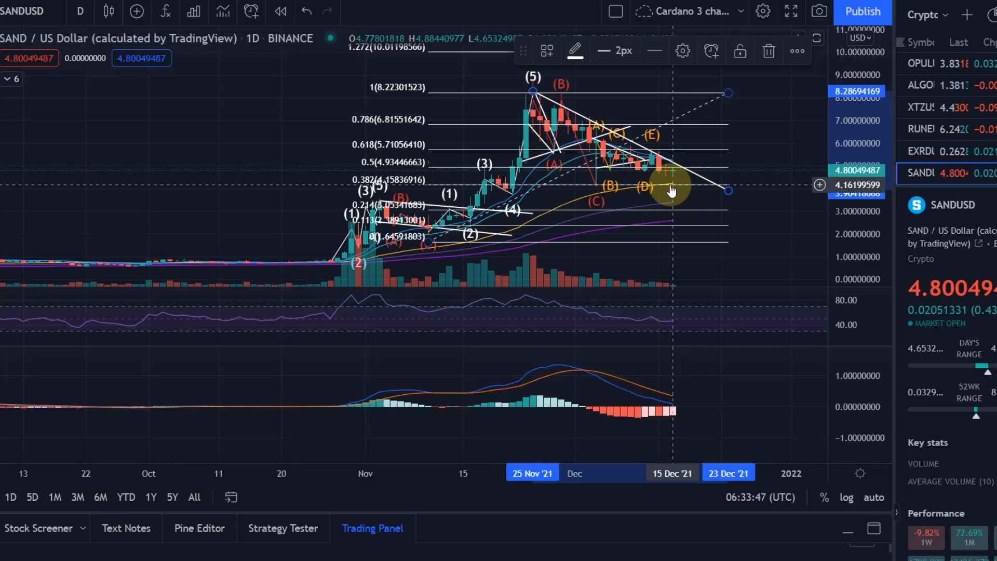
left_click_drag(754, 129, 709, 166)
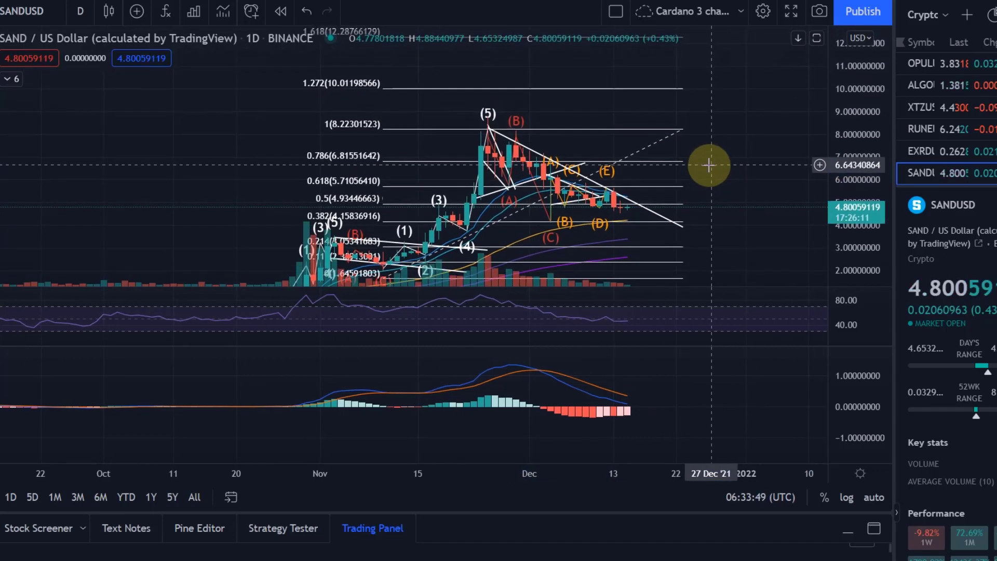